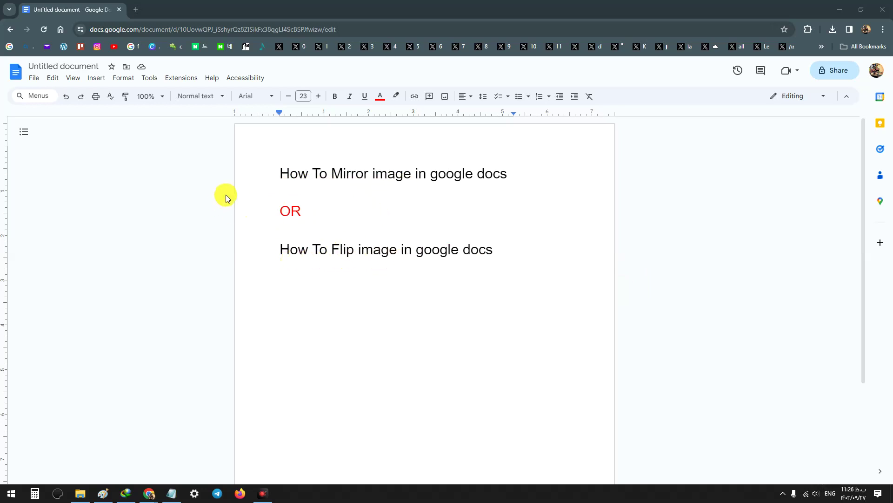
Create a new blank drawing from Insert > Drawing > New
click(91, 84)
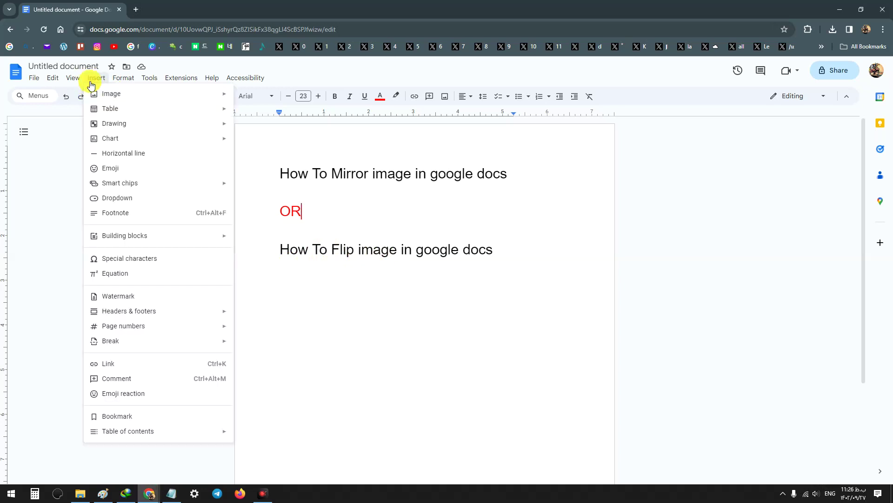
mouse_move(116, 124)
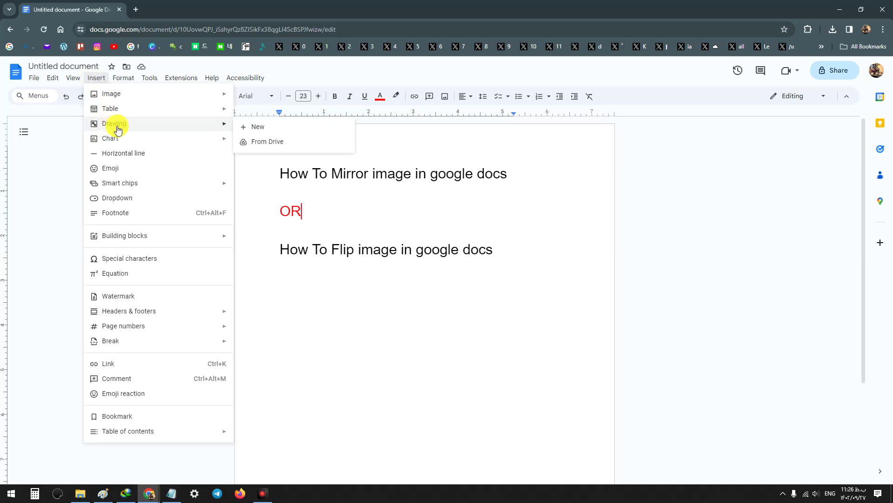
click(257, 131)
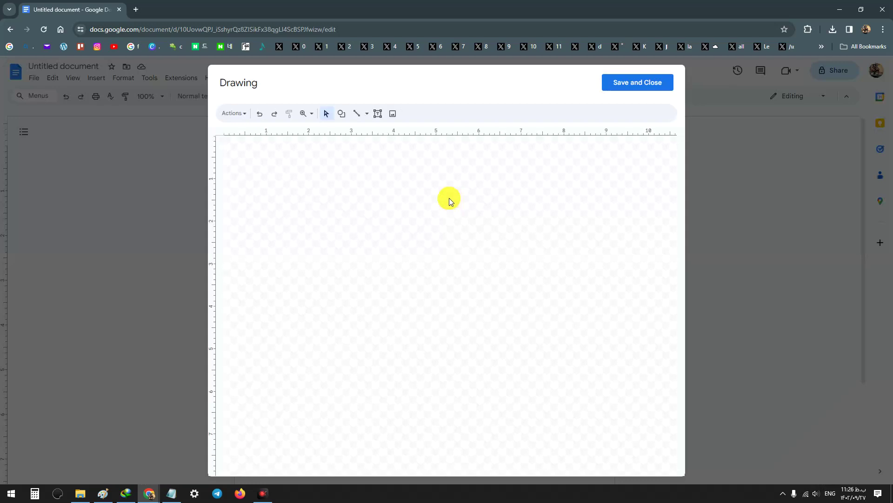
Bring up the Insert image dialog from the Drawing toolbar's Image button
click(395, 117)
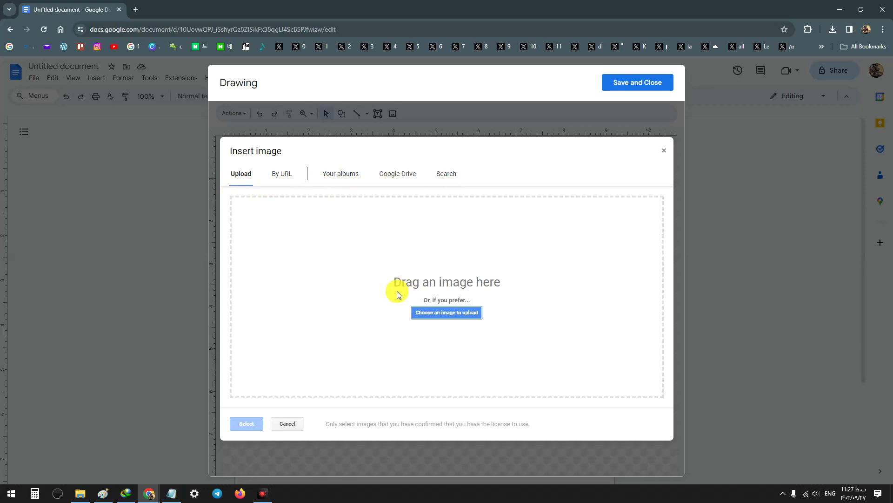
Upload pexels-valeria-boltneva-1805164.jpg from Downloads onto the drawing canvas
click(438, 312)
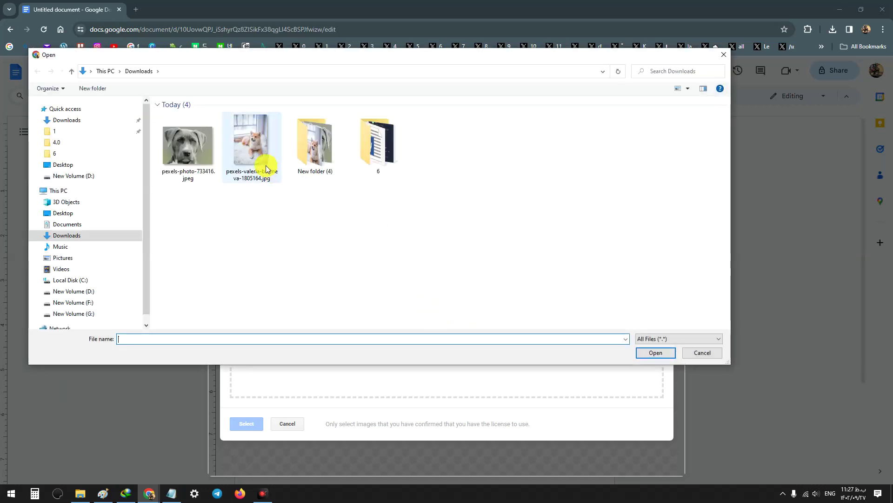
click(251, 149)
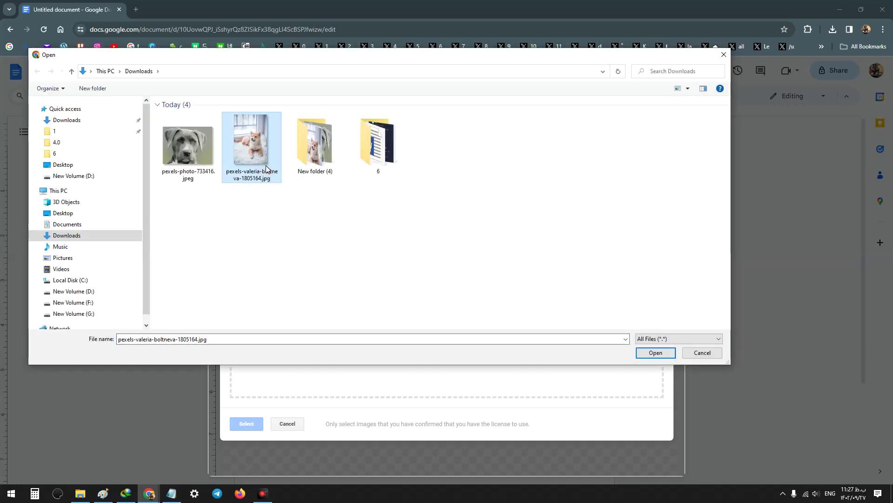
click(655, 354)
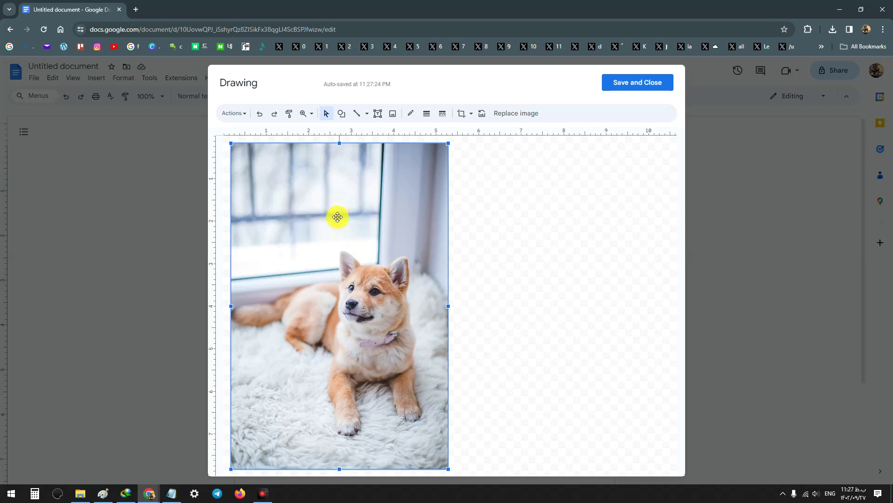
Flip the dog photo horizontally with Rotate > Flip horizontally, then undo the flip
right_click(338, 219)
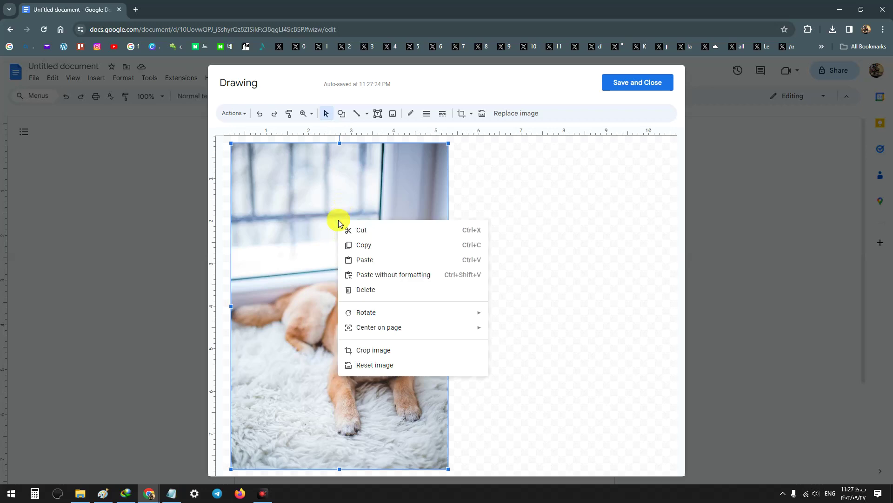
mouse_move(359, 321)
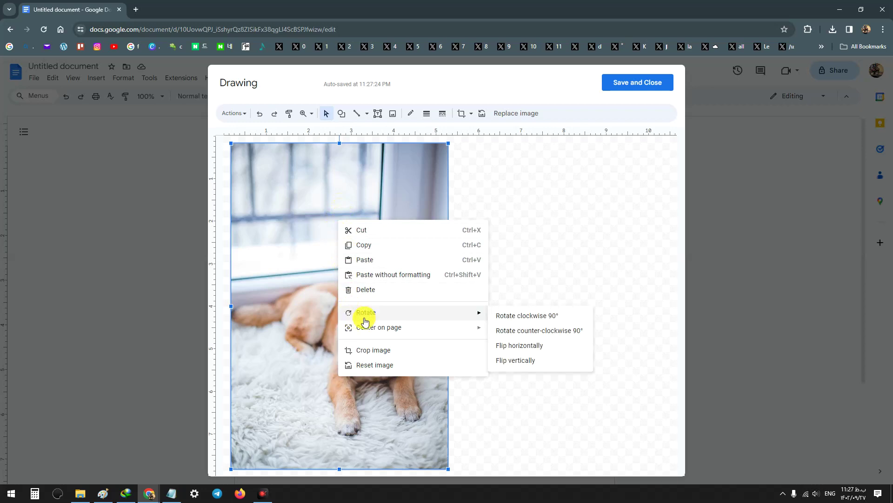
click(515, 354)
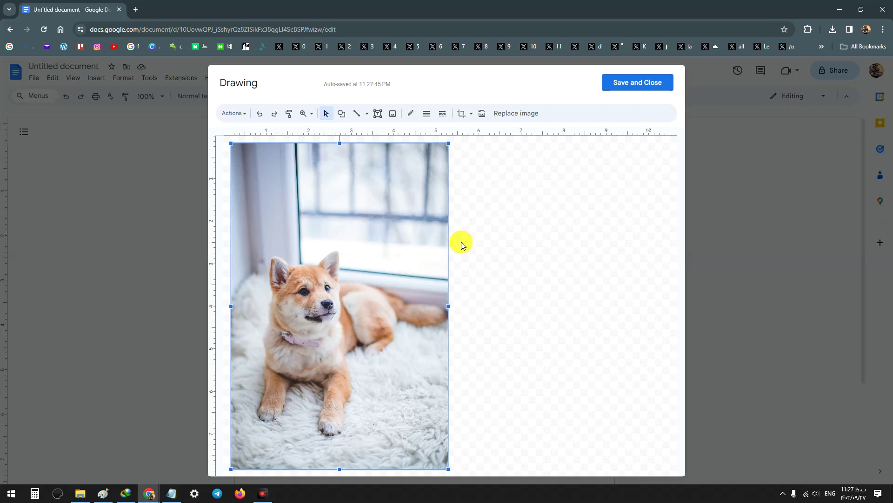
key(ctrl+z)
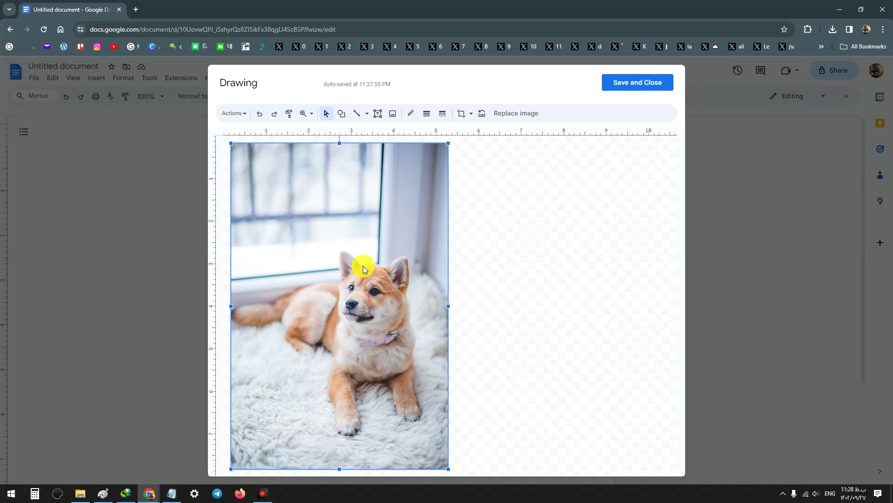
Duplicate the dog photo and snap the copy edge to edge on the original's right
key(ctrl+d)
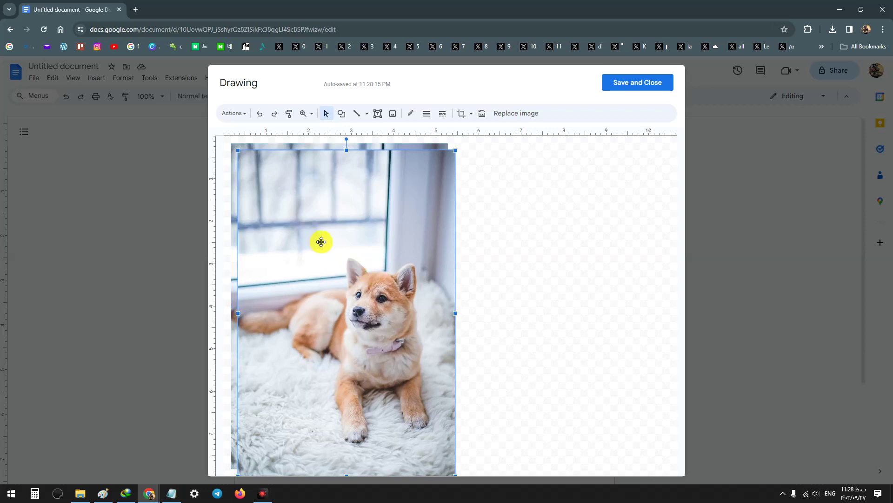
drag(319, 241, 544, 244)
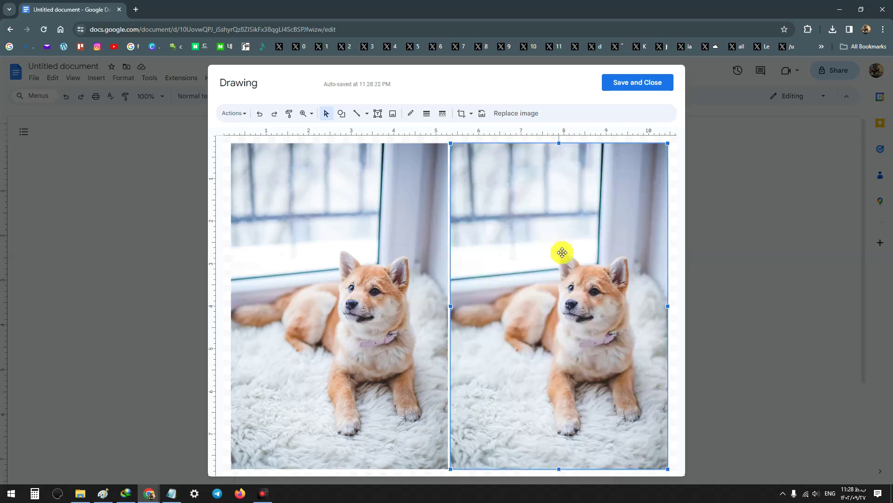
click(492, 245)
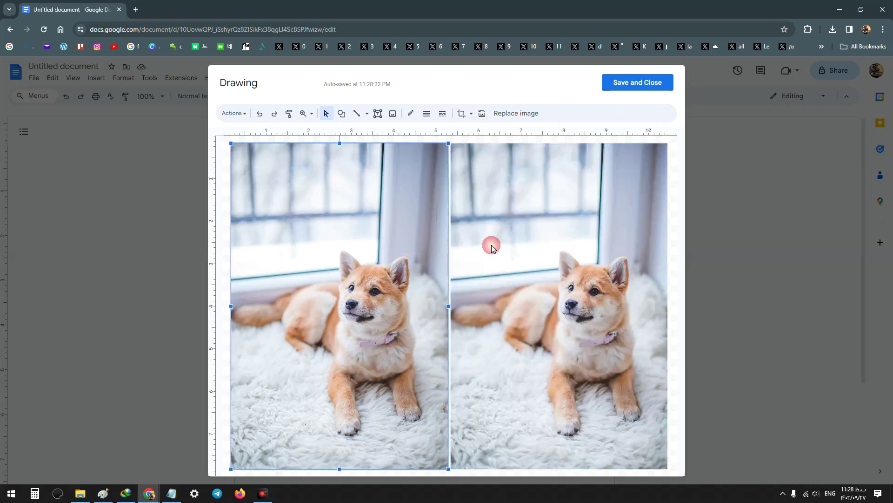
drag(531, 252, 527, 250)
Select the left-hand dog photo and bring up its context menu
click(426, 232)
click(486, 225)
click(395, 236)
click(494, 233)
click(396, 261)
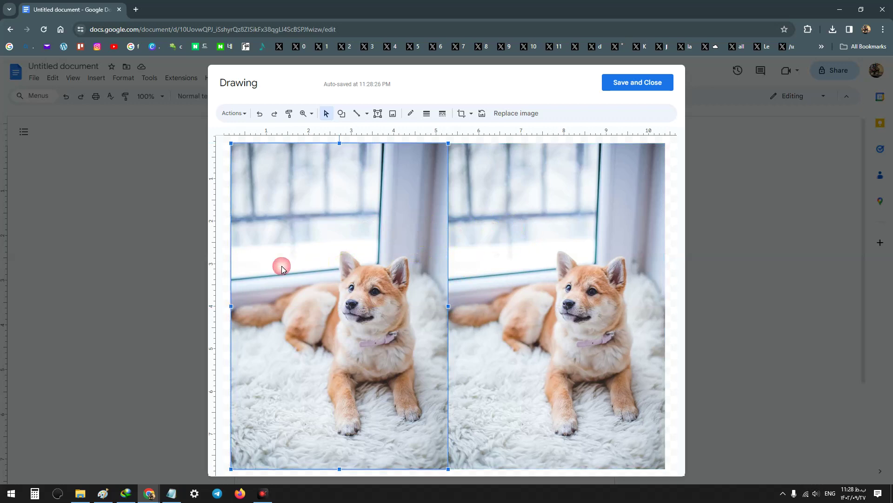
right_click(287, 226)
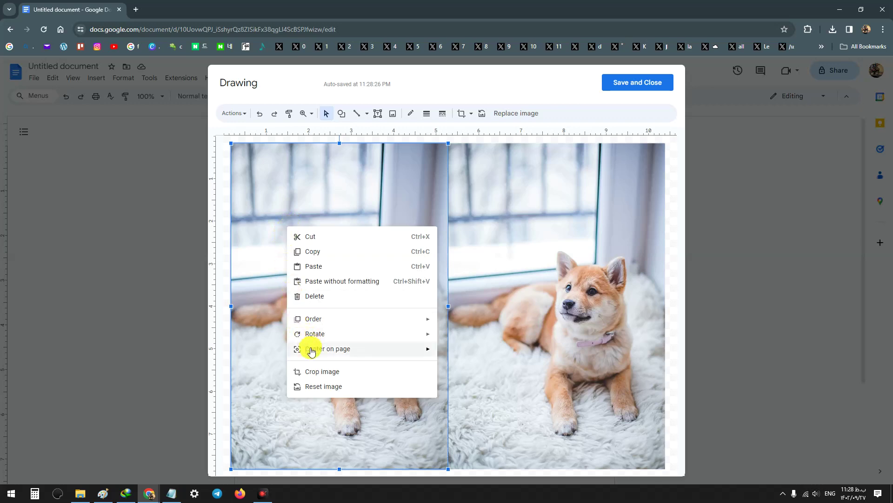
Flip the left photo horizontally so the two dogs face each other, then deselect
mouse_move(295, 335)
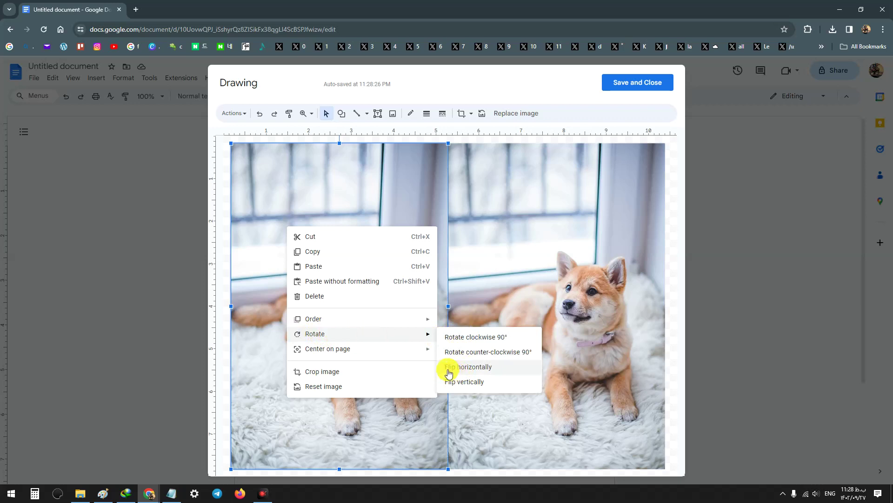
click(468, 370)
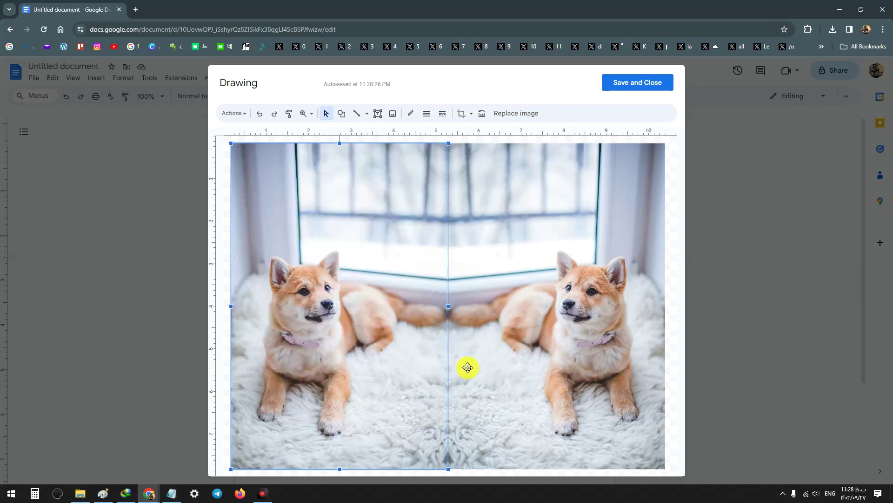
click(673, 180)
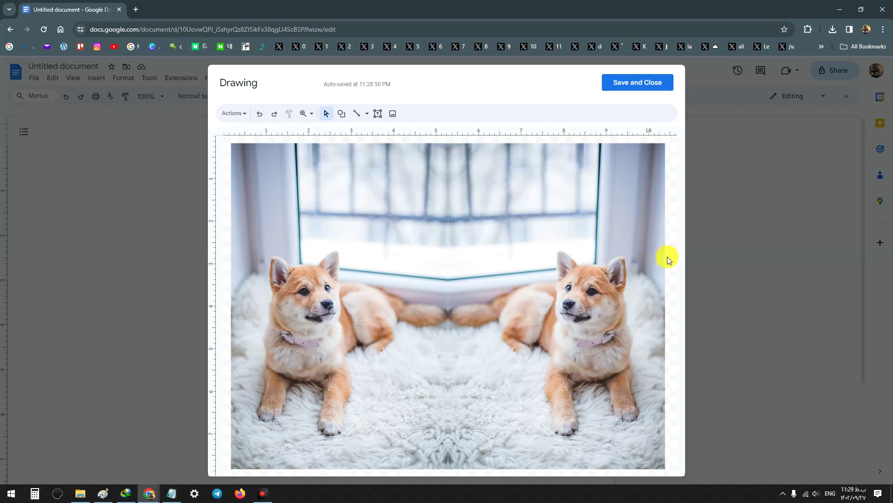
Save and close the drawing into the document and select the inserted image
click(645, 87)
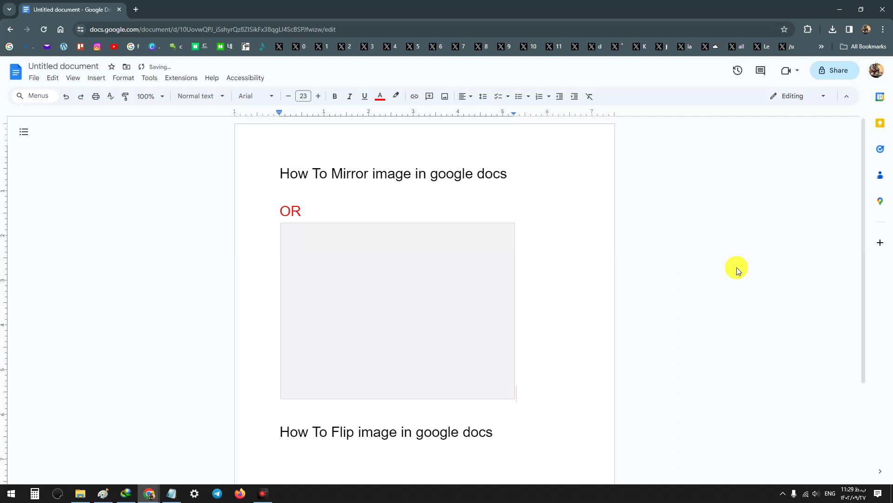
click(538, 189)
click(409, 304)
scroll(559, 263, down, 1)
scroll(512, 259, down, 2)
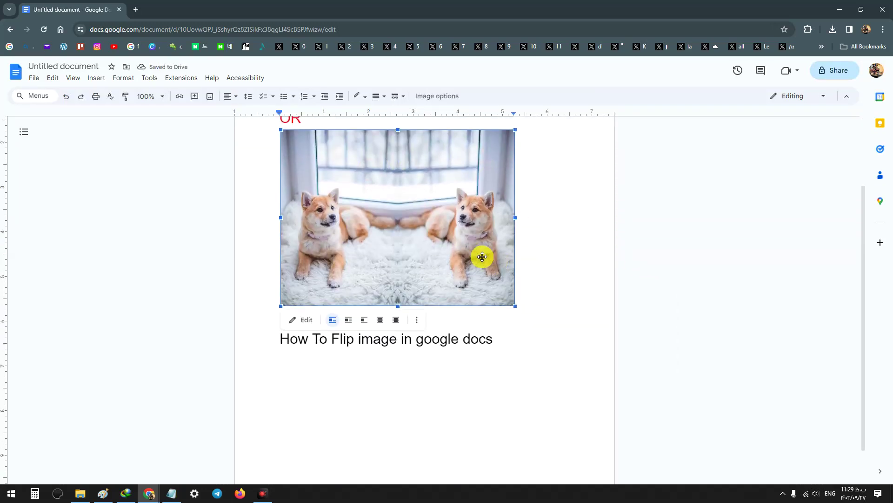
scroll(466, 254, up, 2)
scroll(430, 268, down, 1)
scroll(430, 269, down, 2)
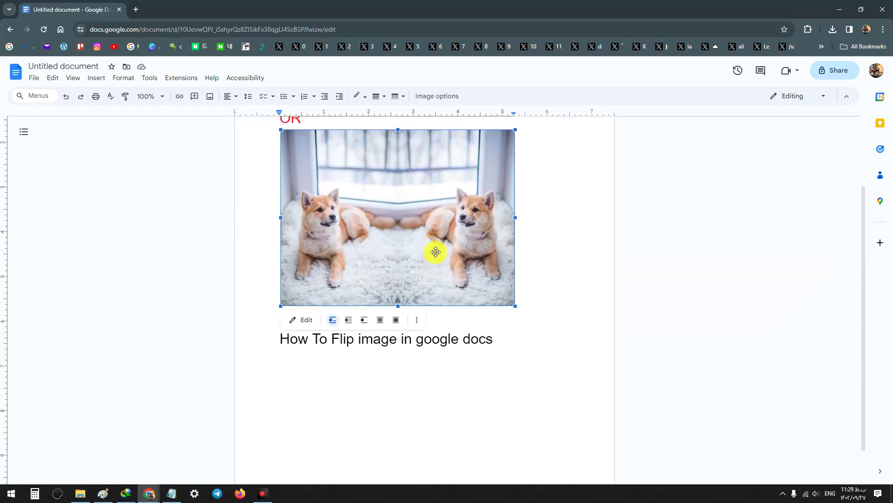
Set the image to In front of text with Fix position on page
right_click(435, 242)
key(Escape)
click(396, 320)
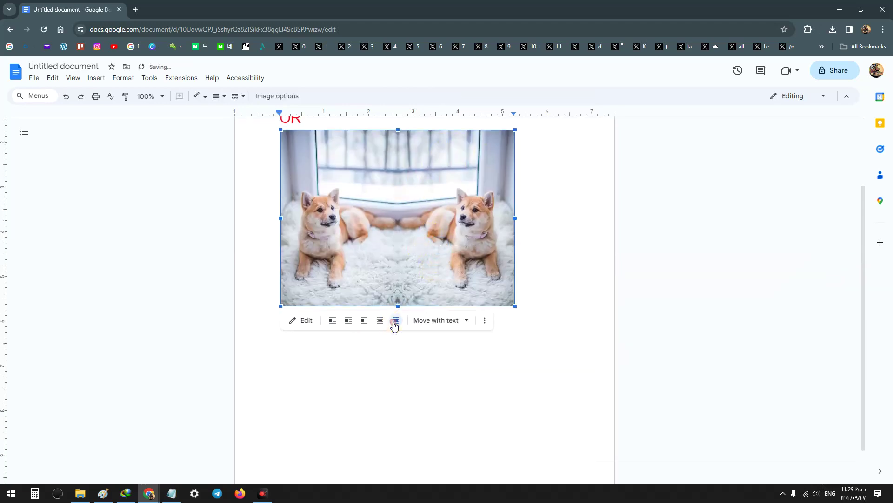
click(439, 321)
click(453, 352)
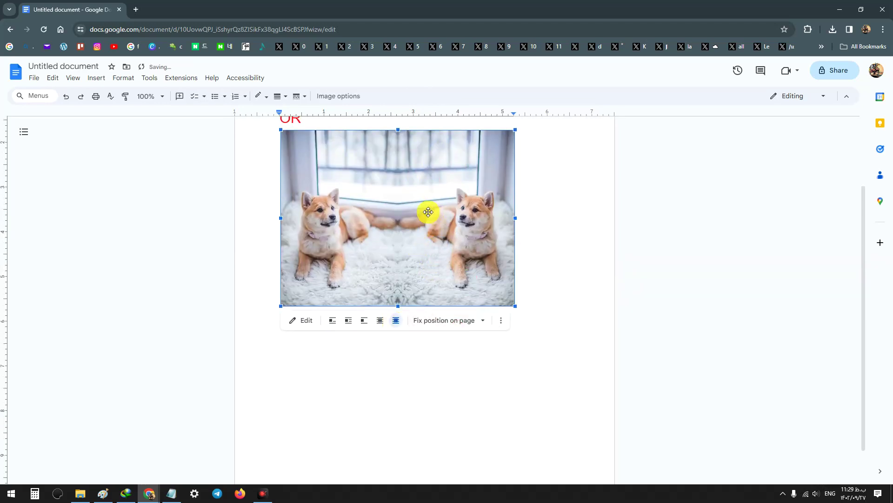
Move the image below the 'How To Flip image in google docs' heading
drag(427, 209, 533, 260)
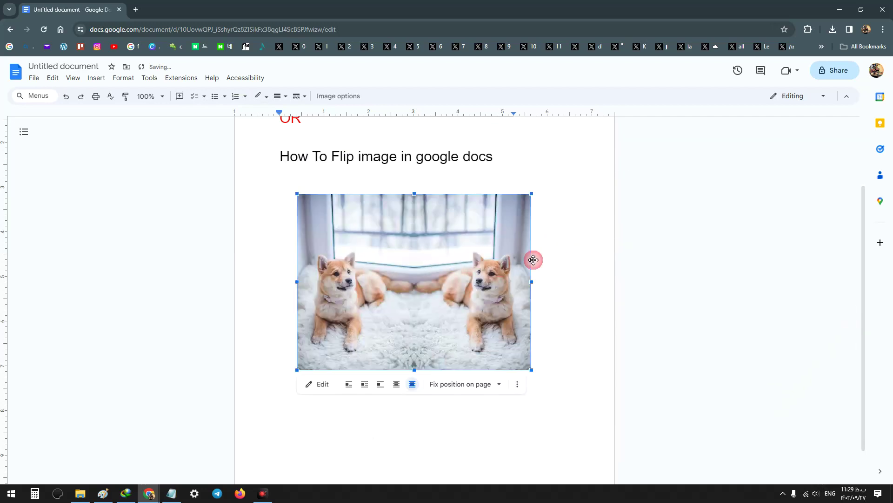
scroll(542, 243, up, 2)
mouse_move(400, 308)
mouse_down()
mouse_move(415, 322)
mouse_move(400, 309)
mouse_up()
click(545, 243)
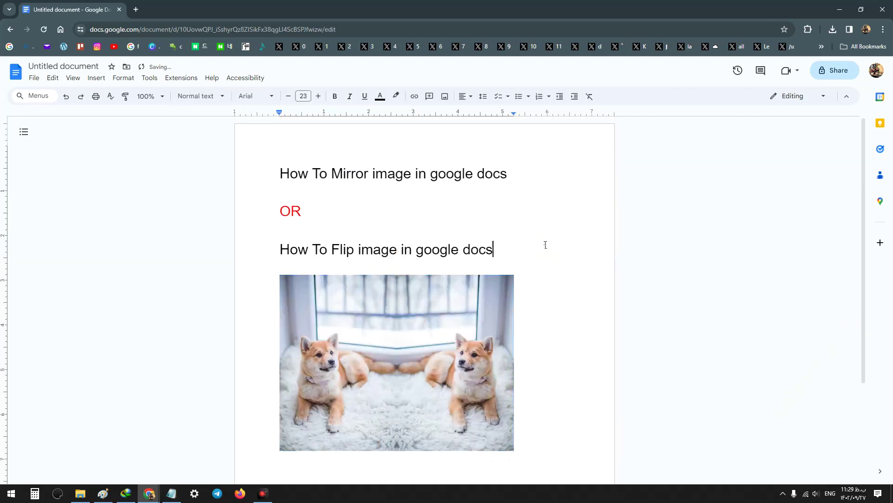
click(480, 211)
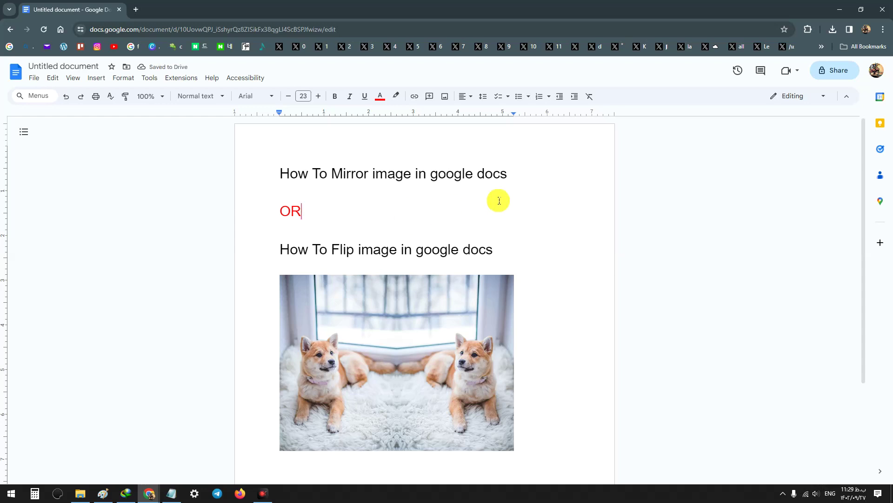
click(300, 179)
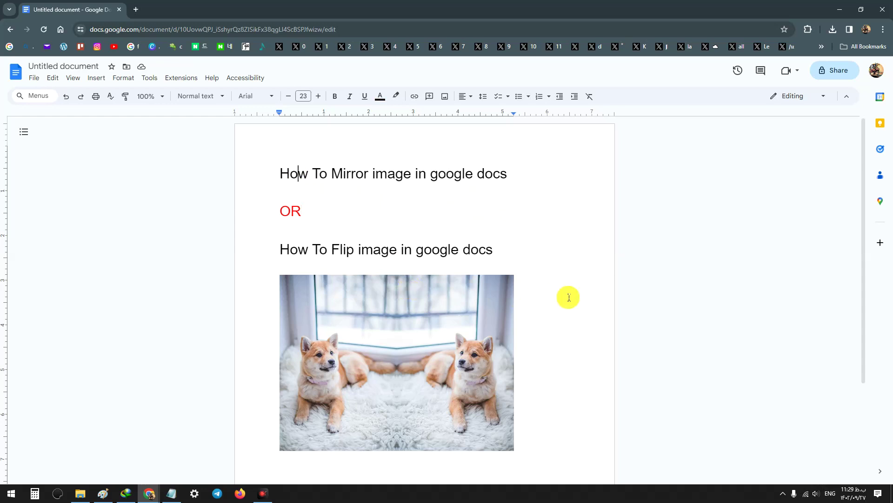